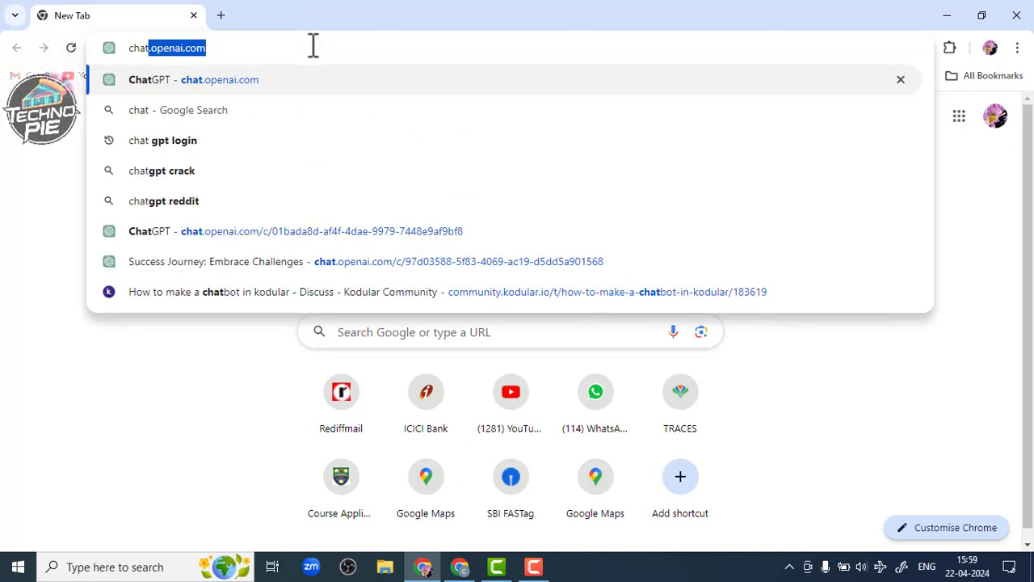
# - On chat.openai.com, submit "generate a logo prompt for name techno pie in which display a wrench through which electric current is flowing"
pyautogui.press('Return')
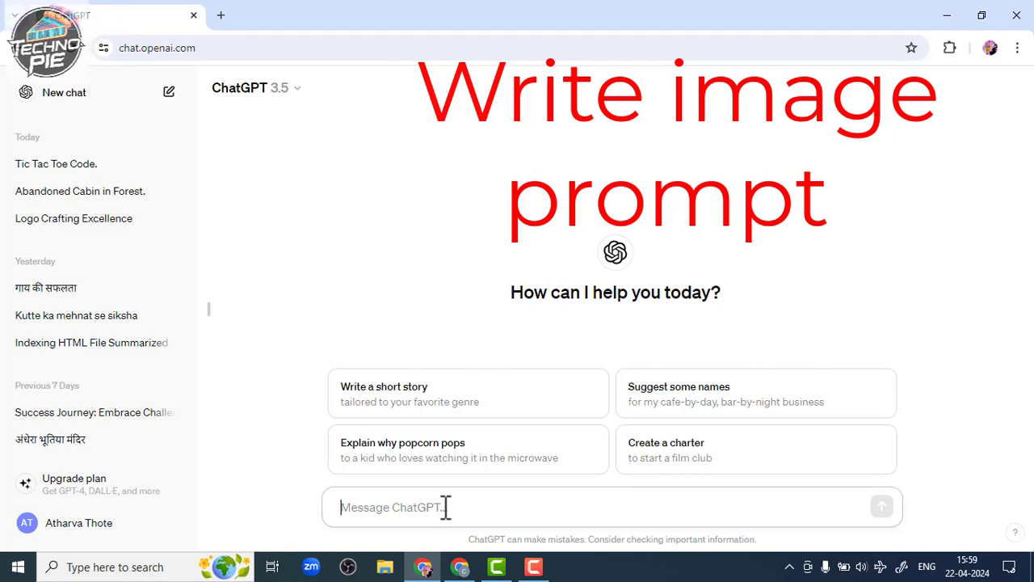
pyautogui.write('generat')
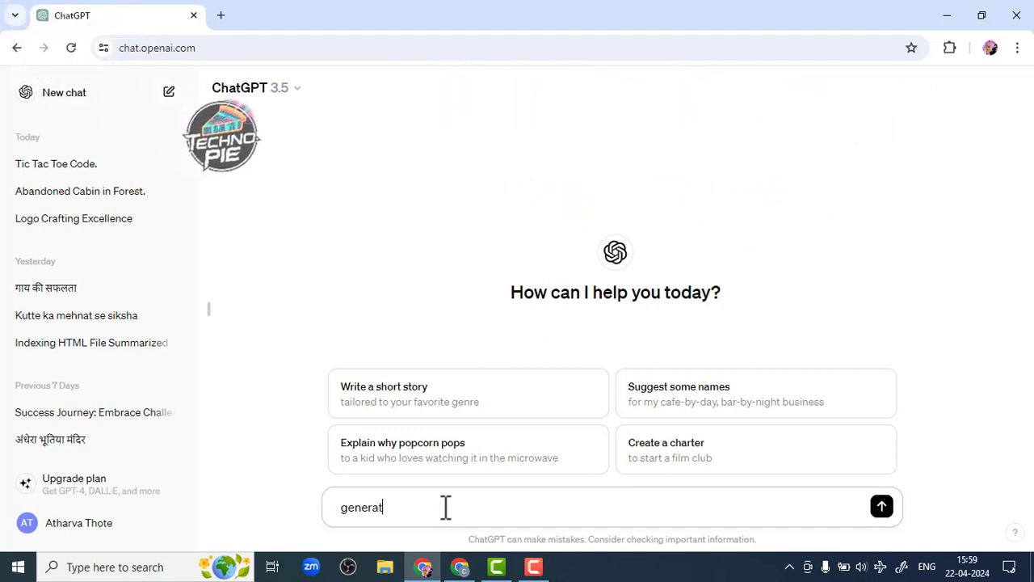
pyautogui.write('e a lo')
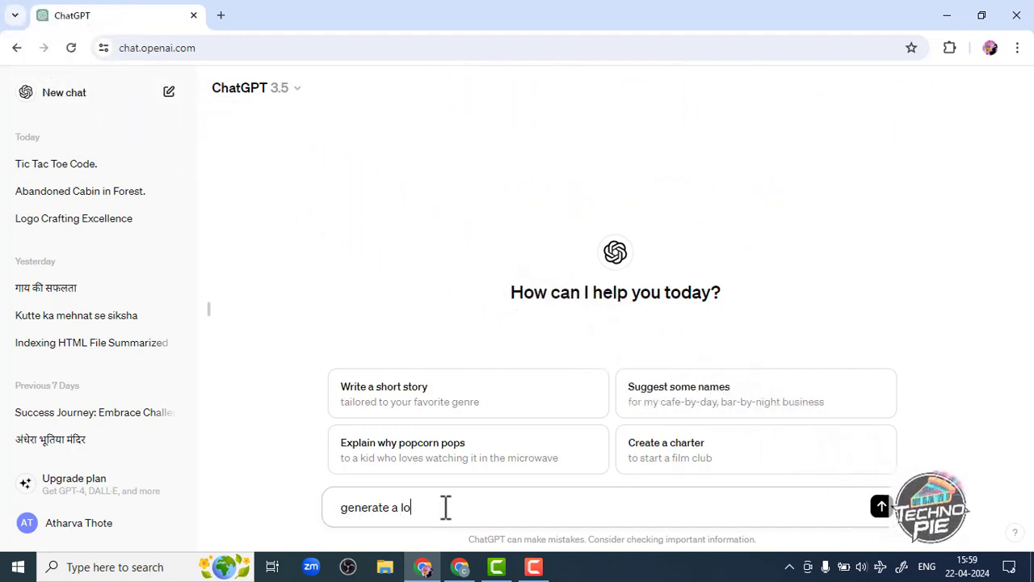
pyautogui.write('go pro')
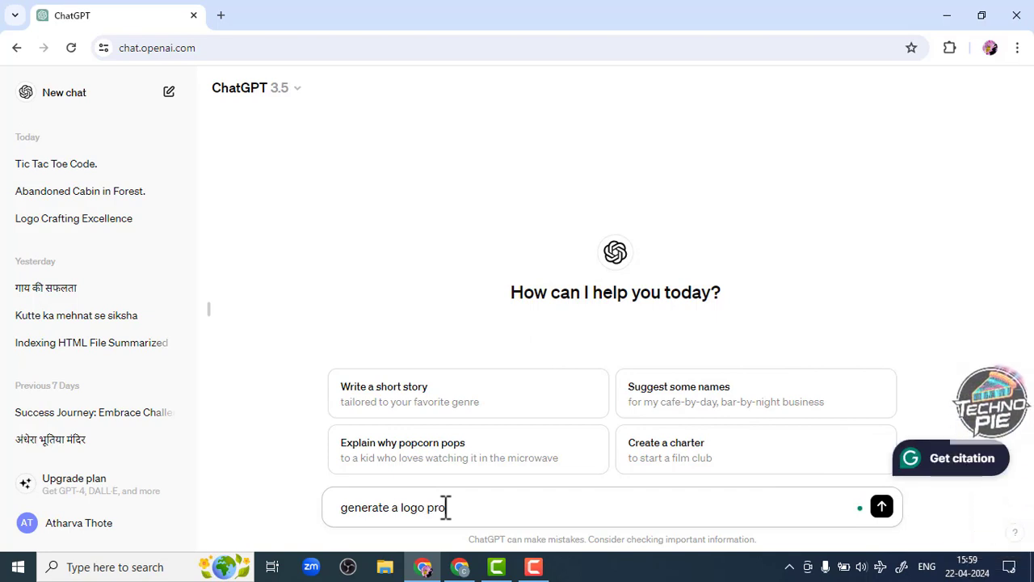
pyautogui.write('mpt')
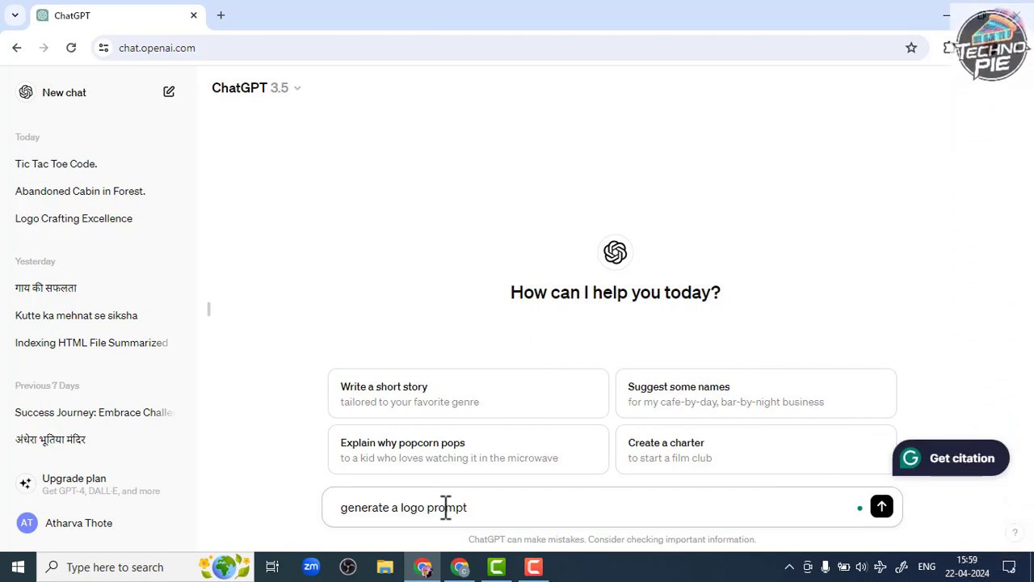
pyautogui.write(' for')
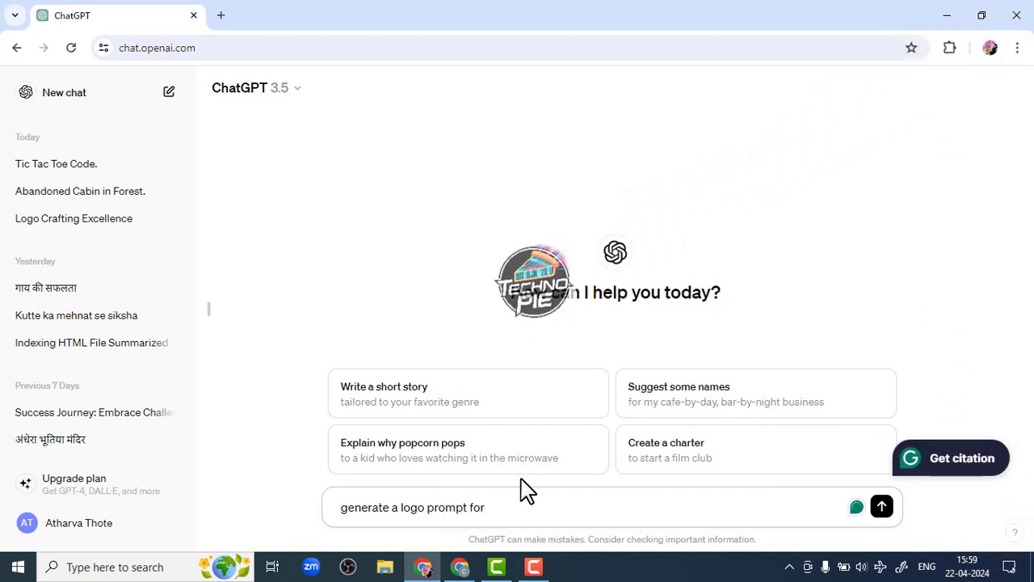
pyautogui.write(' nam')
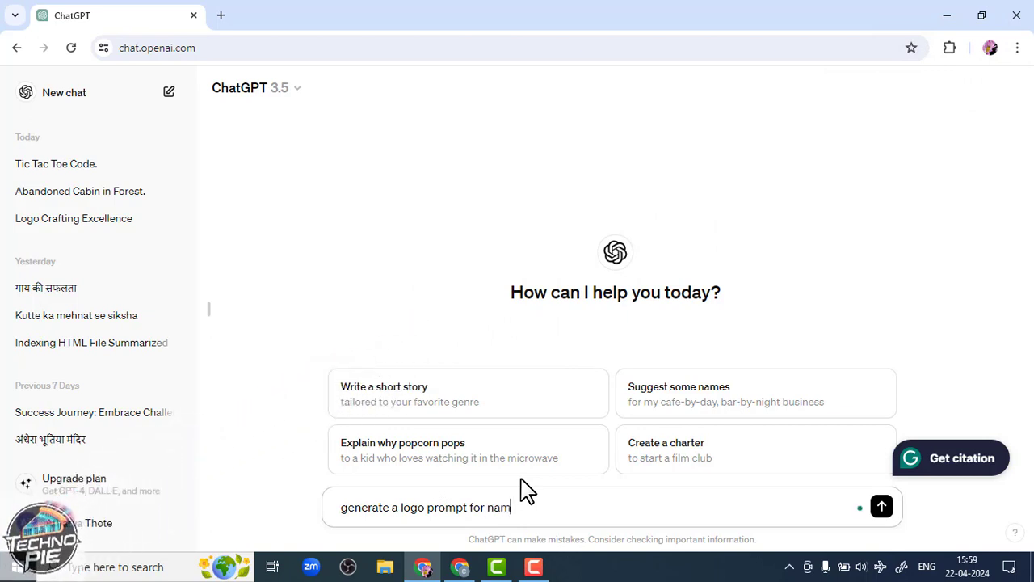
pyautogui.write('e techn')
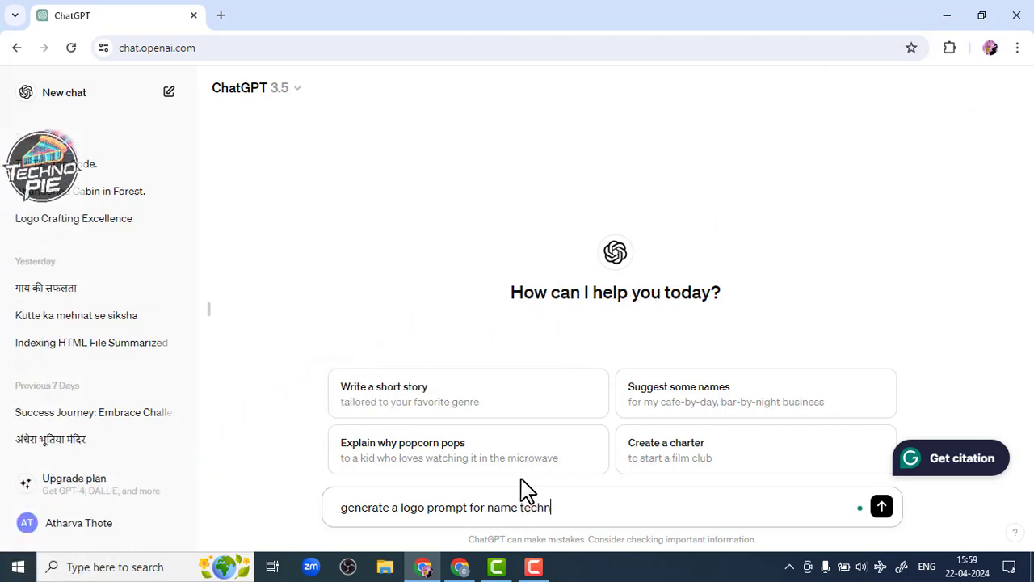
pyautogui.write('o pie ')
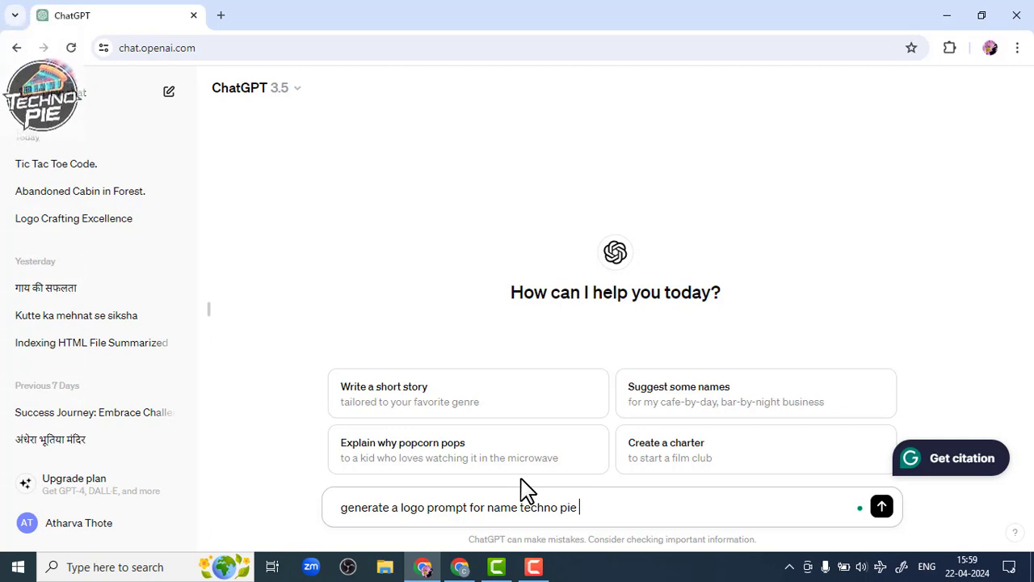
pyautogui.write('in which ')
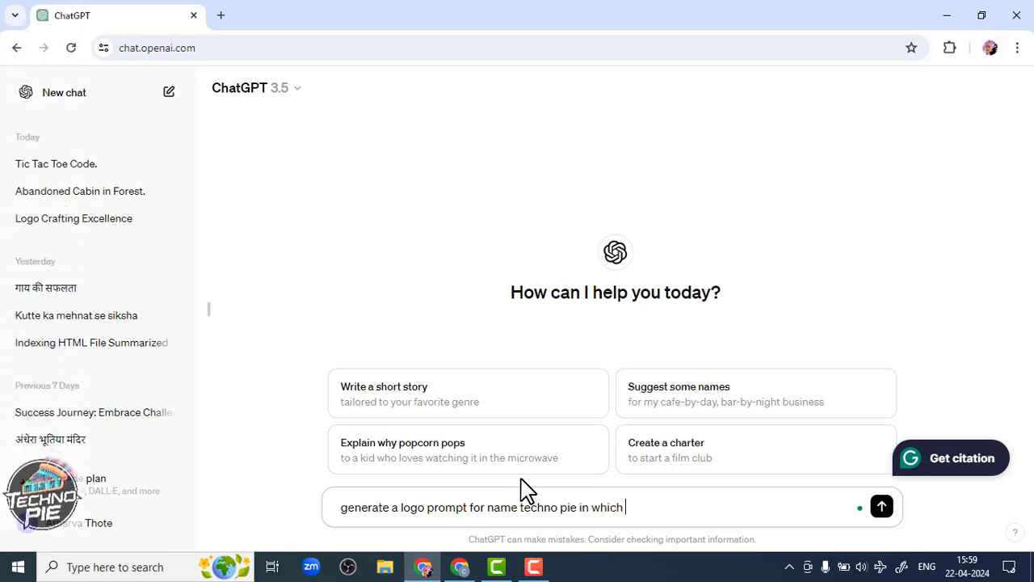
pyautogui.write('disp')
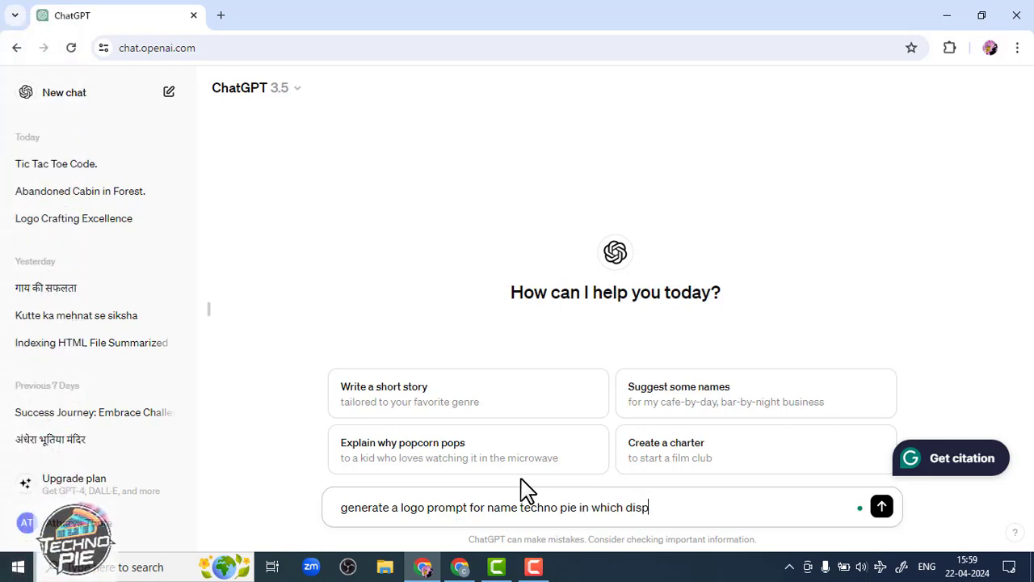
pyautogui.write('lay a w')
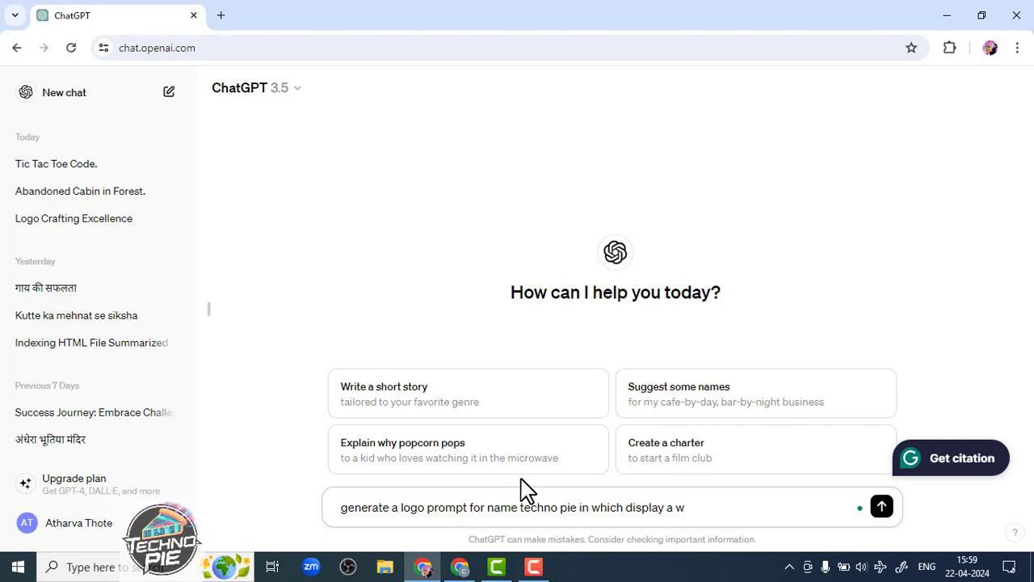
pyautogui.write('rench t')
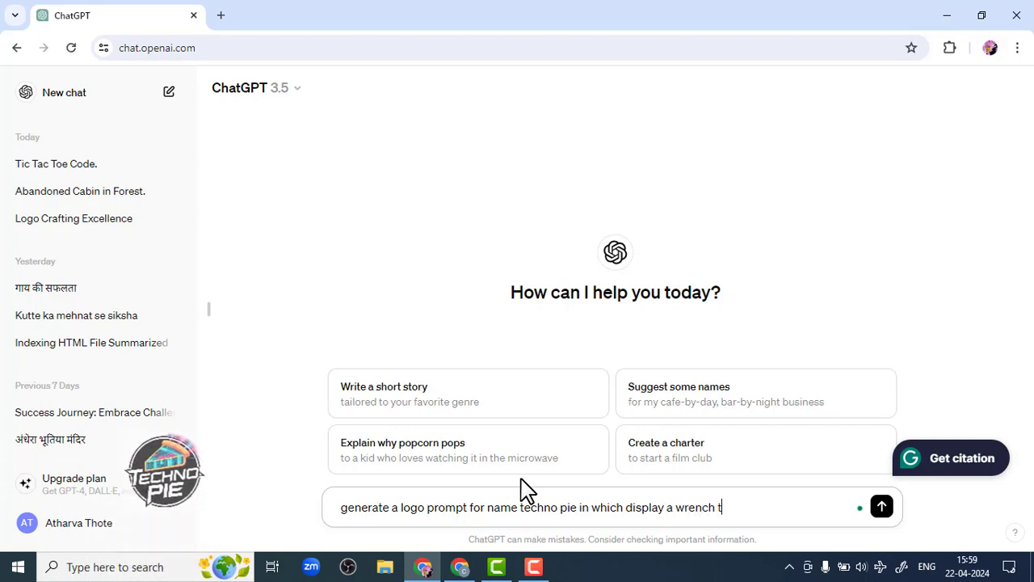
pyautogui.write('hrough wi')
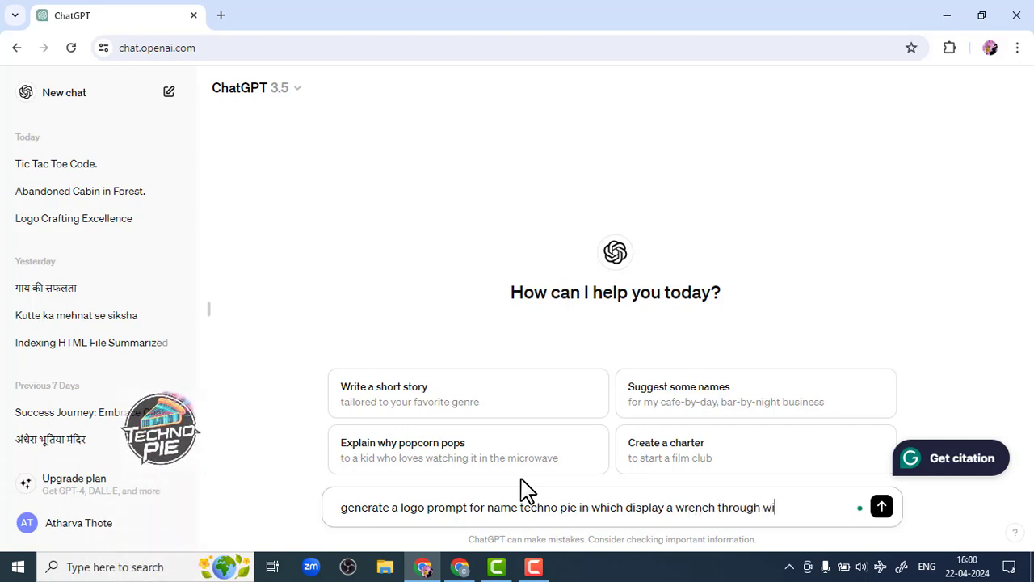
pyautogui.write('ch')
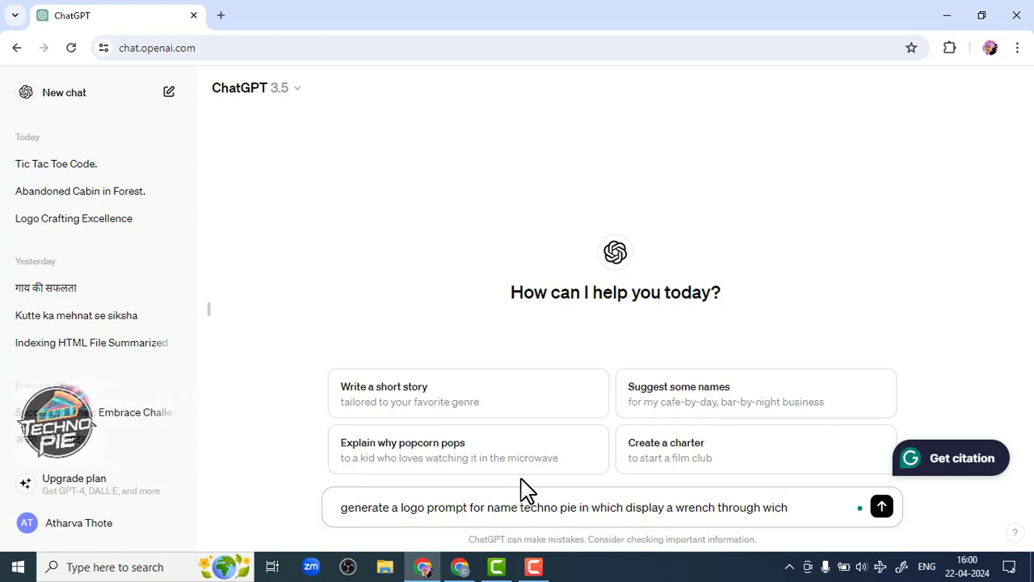
pyautogui.press('BackSpace')
pyautogui.press('BackSpace')
pyautogui.press('BackSpace')
pyautogui.write('hi')
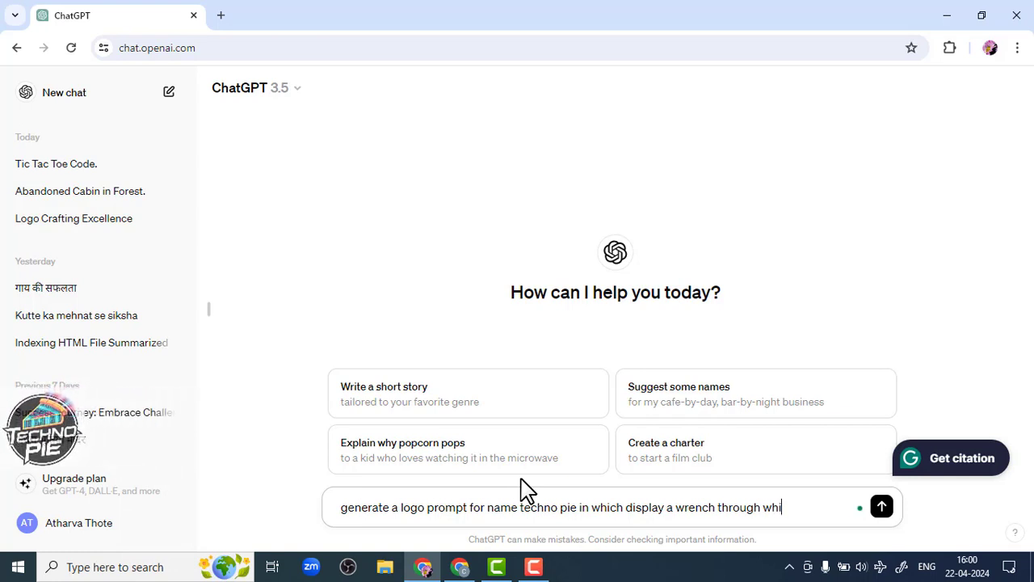
pyautogui.write('ch e')
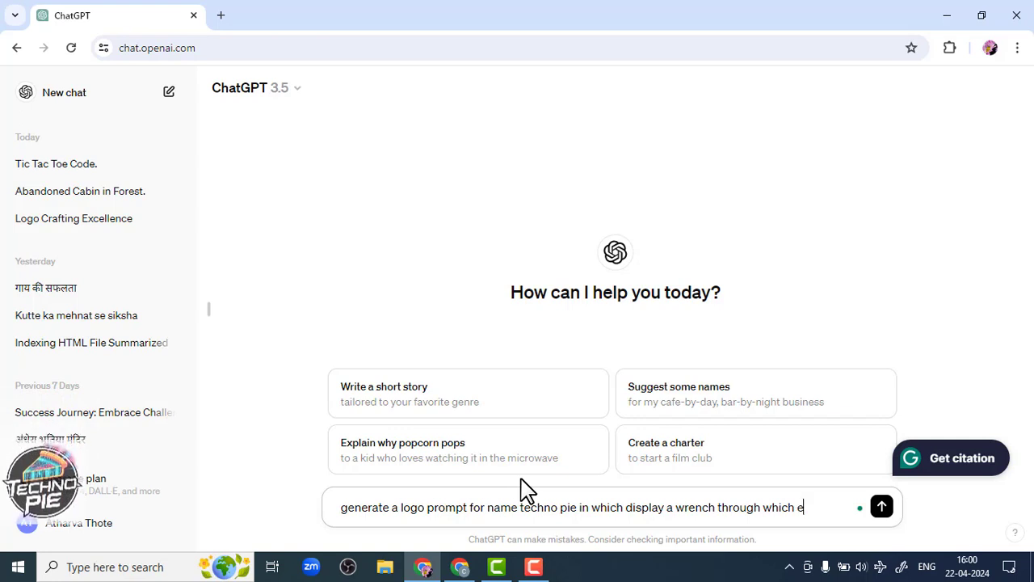
pyautogui.write('lectric ')
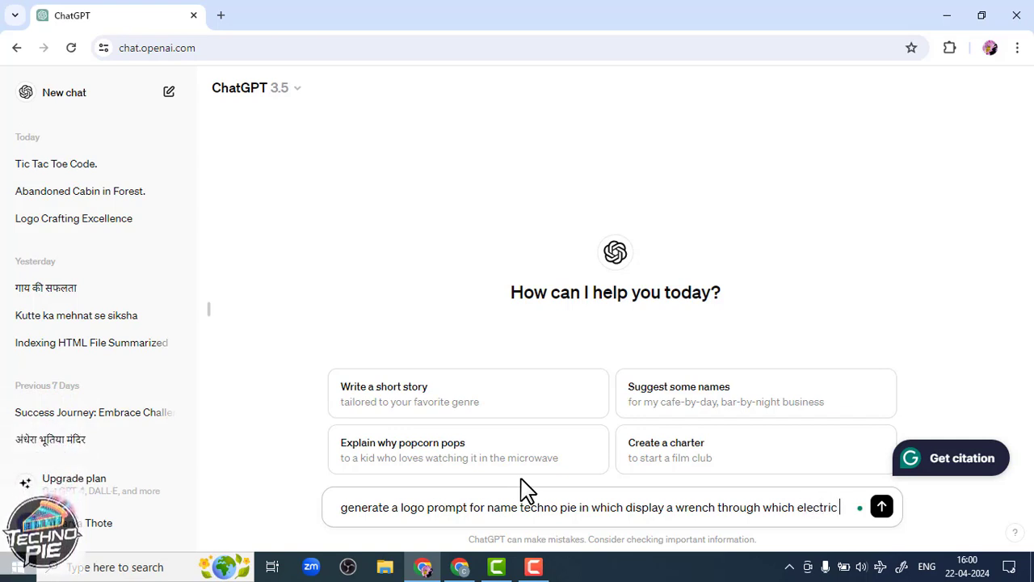
pyautogui.write('current')
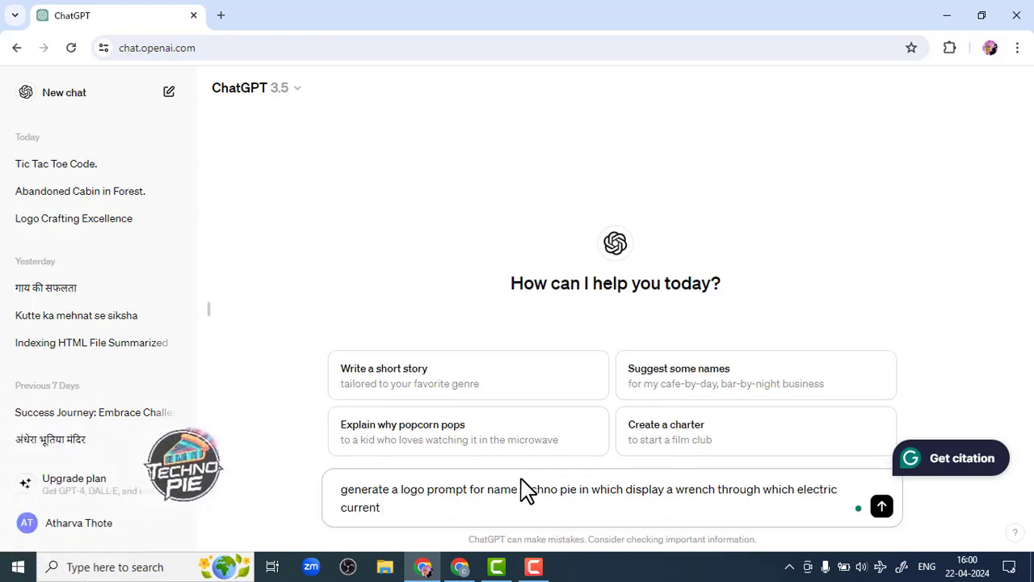
pyautogui.write(' is flowin')
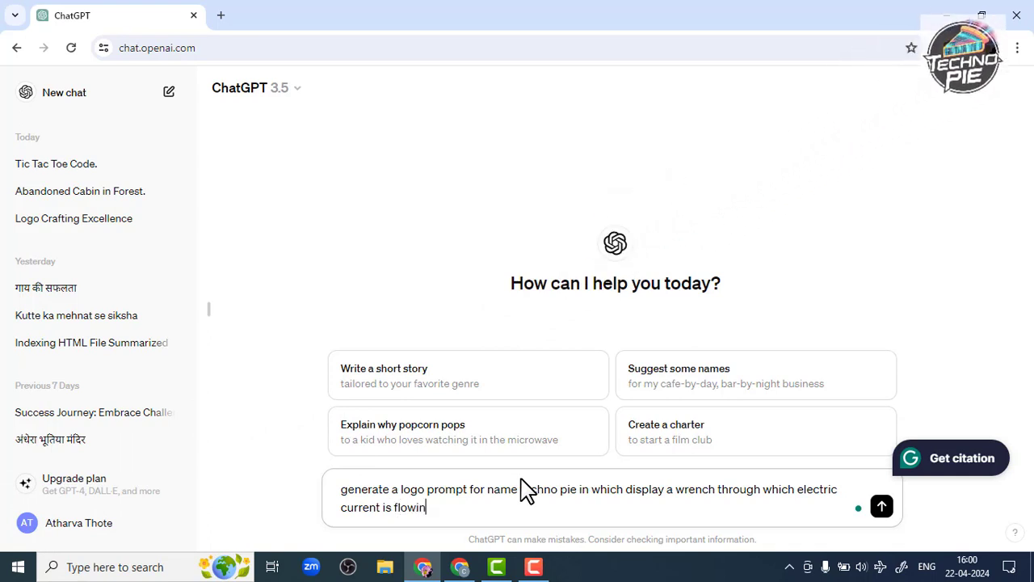
pyautogui.write('g')
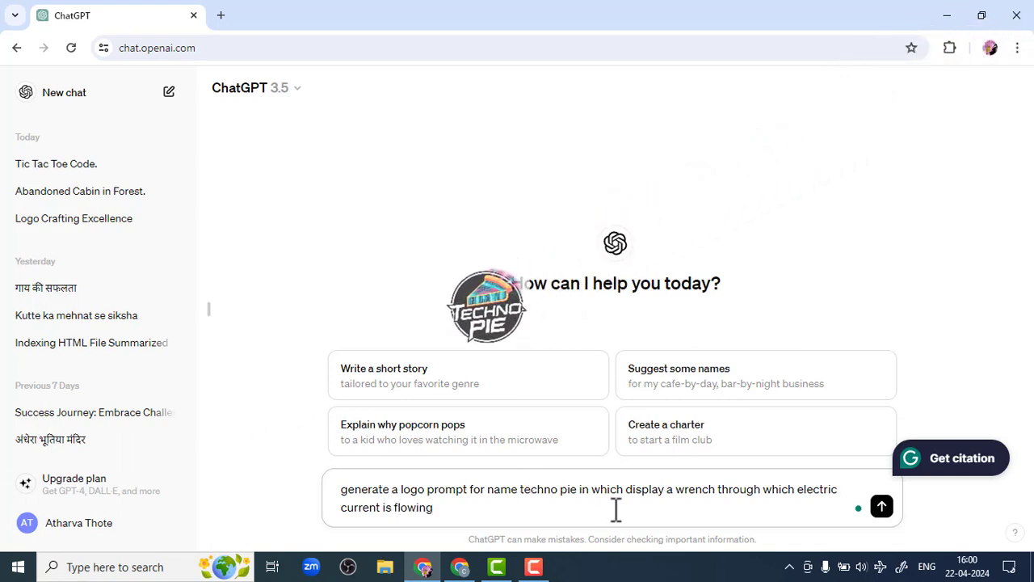
pyautogui.press('Return')
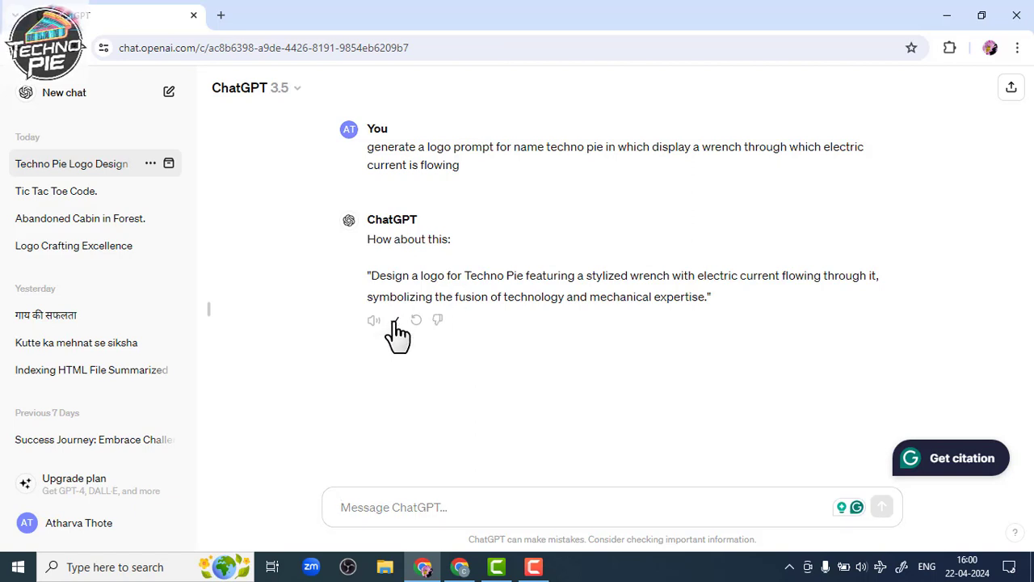
# - Open ideogram.ai in a new tab and generate images from ChatGPT's full reply containing the Techno Pie logo prompt
pyautogui.click(220, 16)
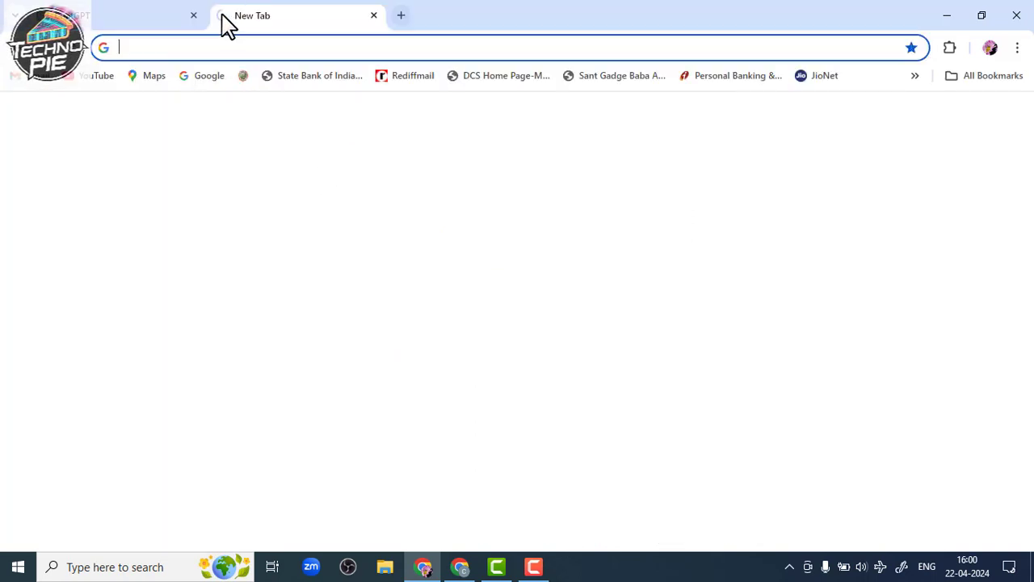
pyautogui.write('ideogram.ai')
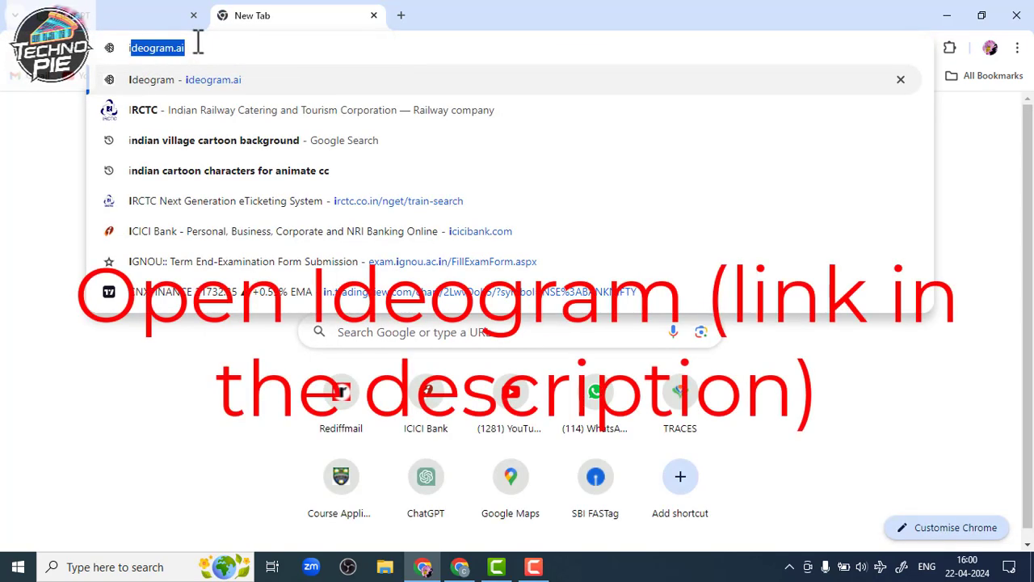
pyautogui.press('Return')
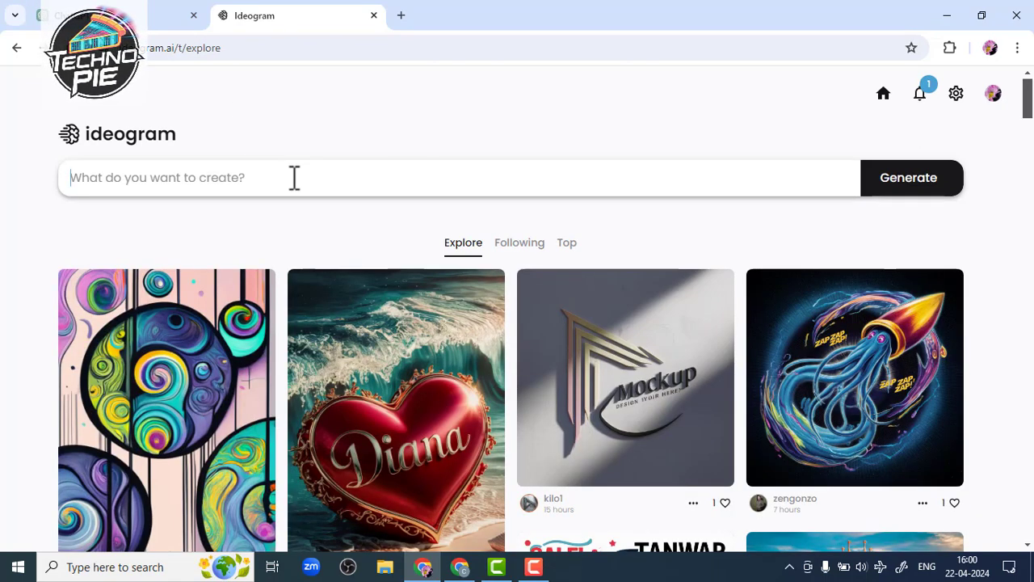
pyautogui.write('How about this:  "Design a logo for Techno Pie featuring a stylized wrench with electric current flowing through it, symbolizing the fusion of technology and mechanical expertise."')
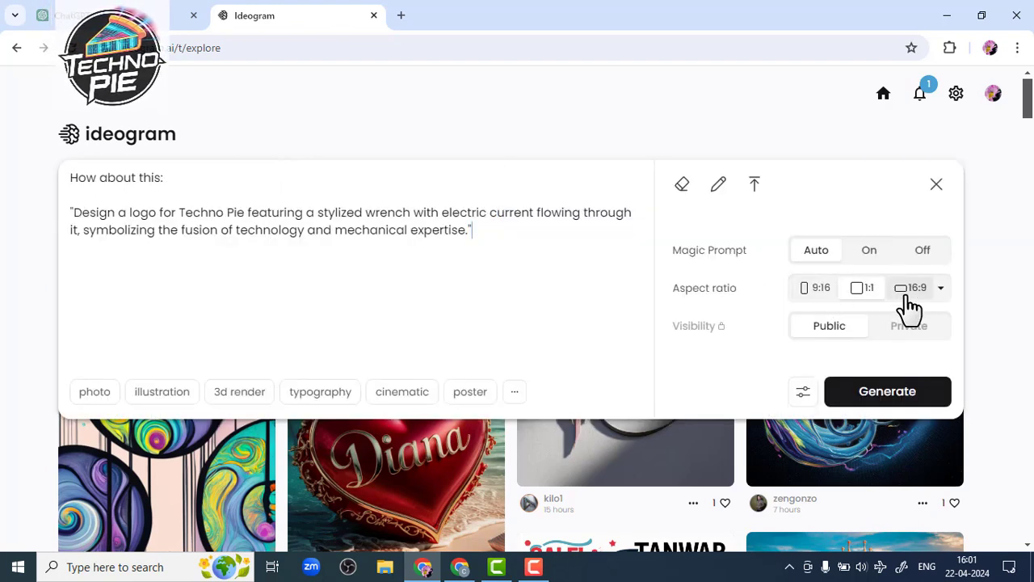
pyautogui.click(887, 392)
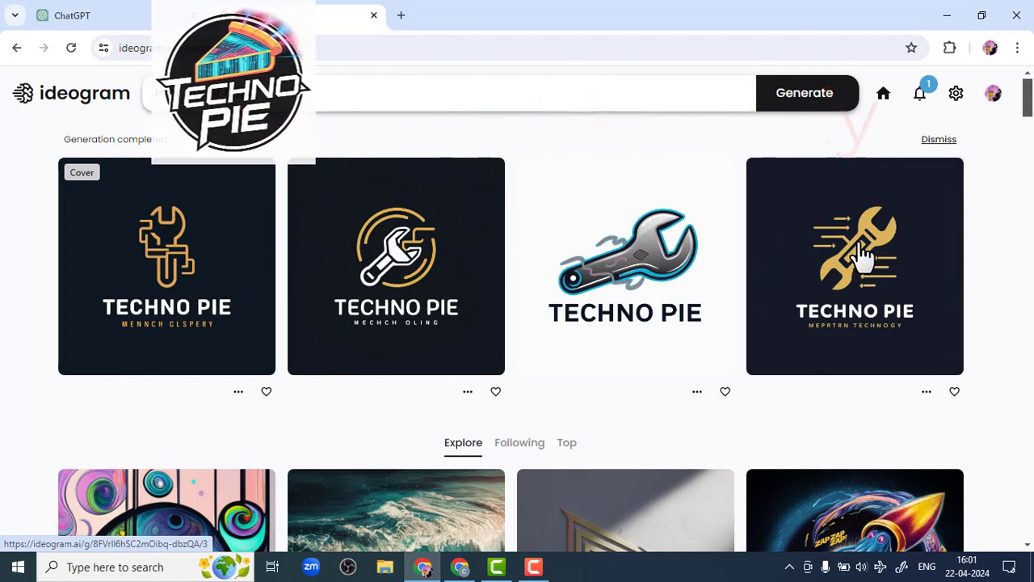
# - Open the generated grey wrench logo on the white background and save it to the Desktop as PNG image "techno pie"
pyautogui.click(650, 263)
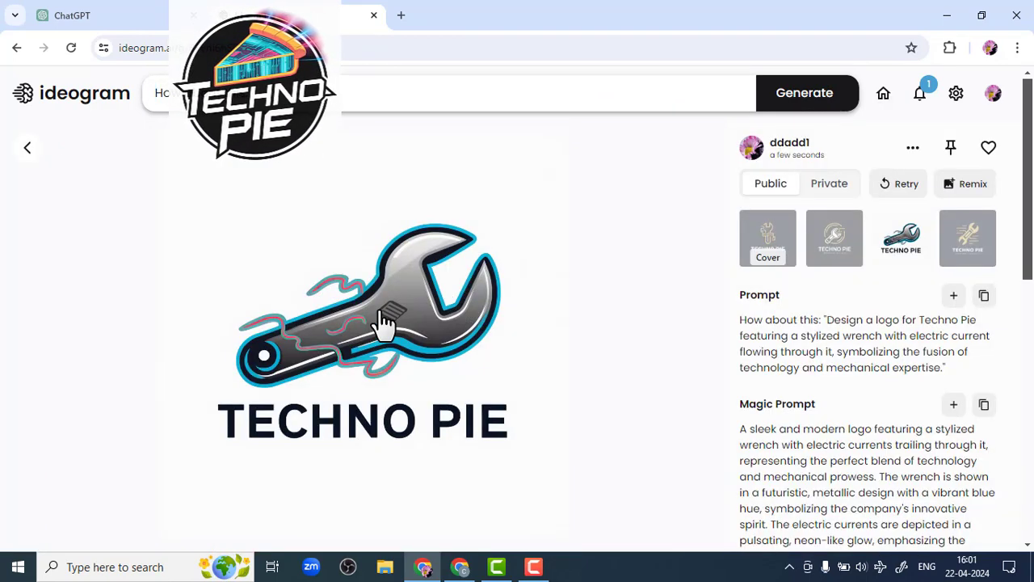
pyautogui.rightClick(370, 318)
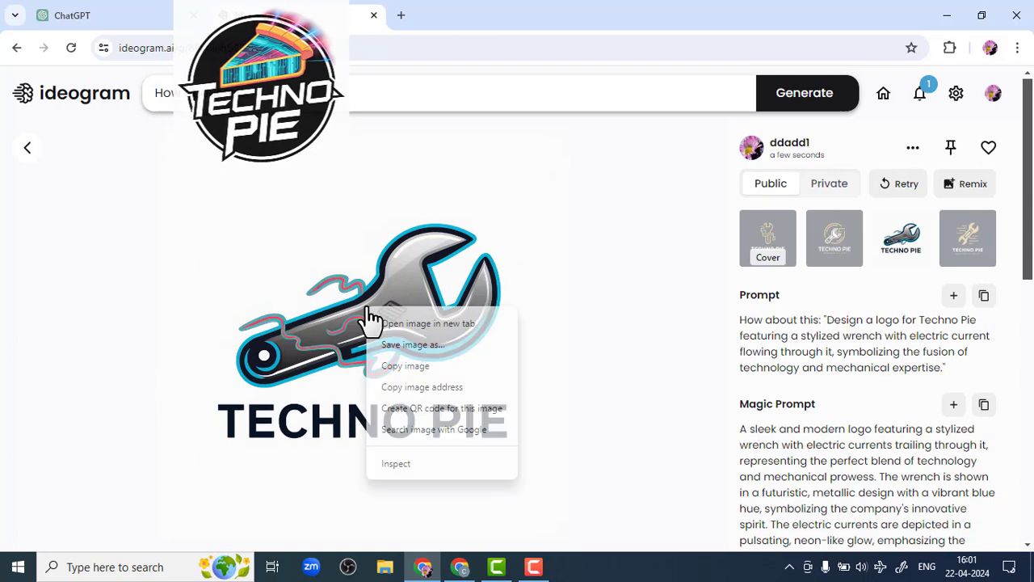
pyautogui.click(415, 347)
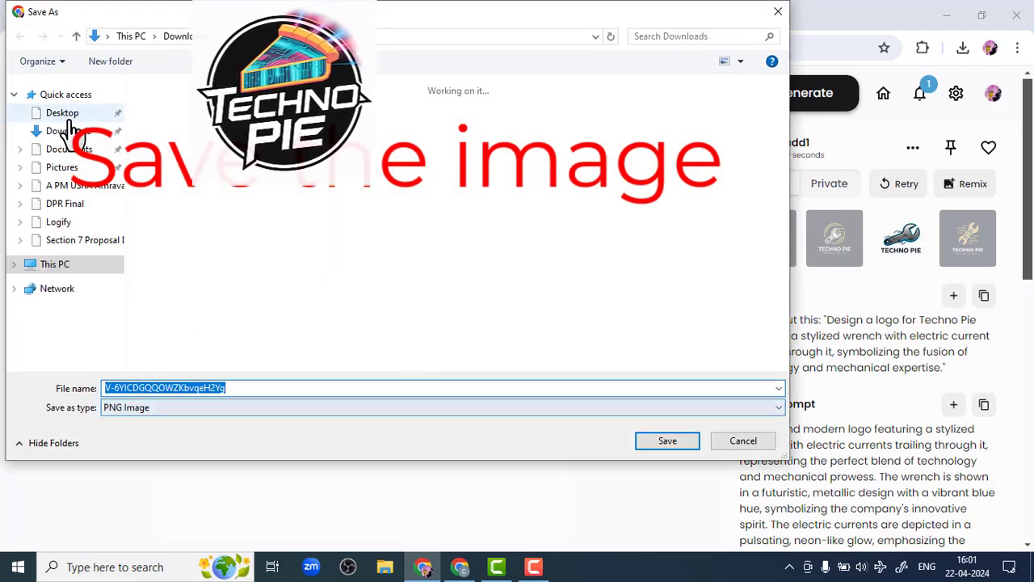
pyautogui.scroll(-3, 69, 127)
pyautogui.click(70, 110)
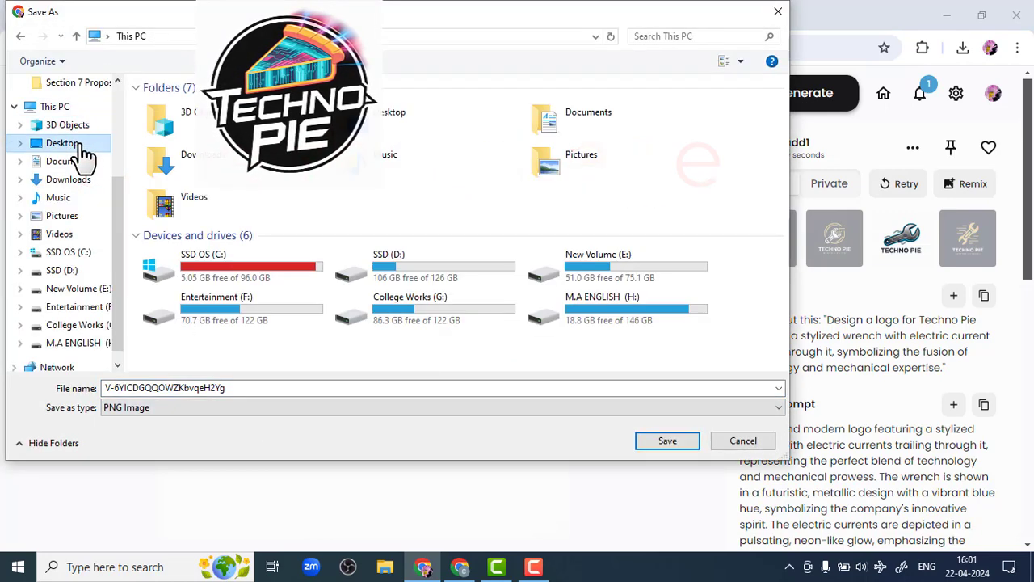
pyautogui.click(81, 146)
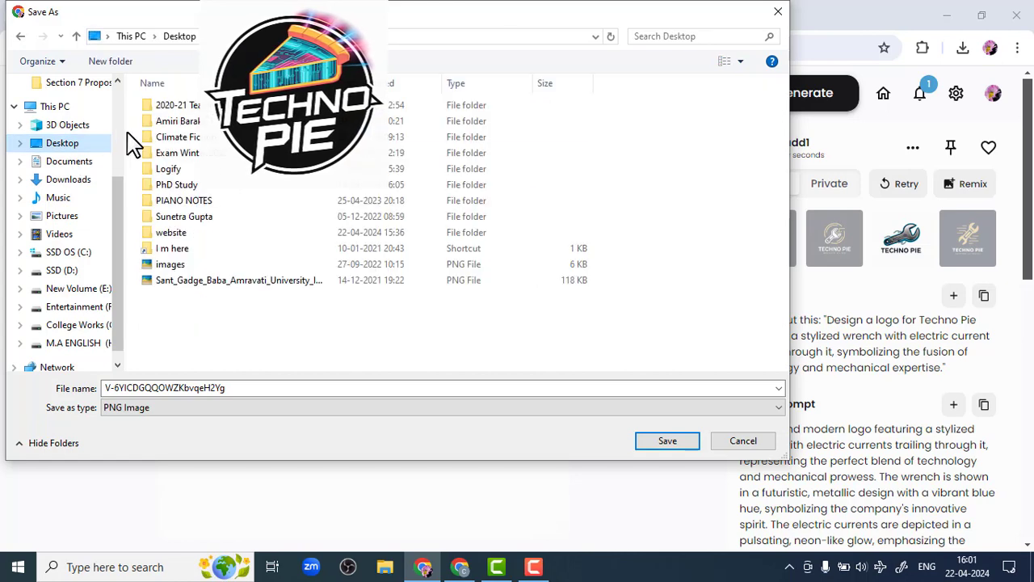
pyautogui.click(335, 388)
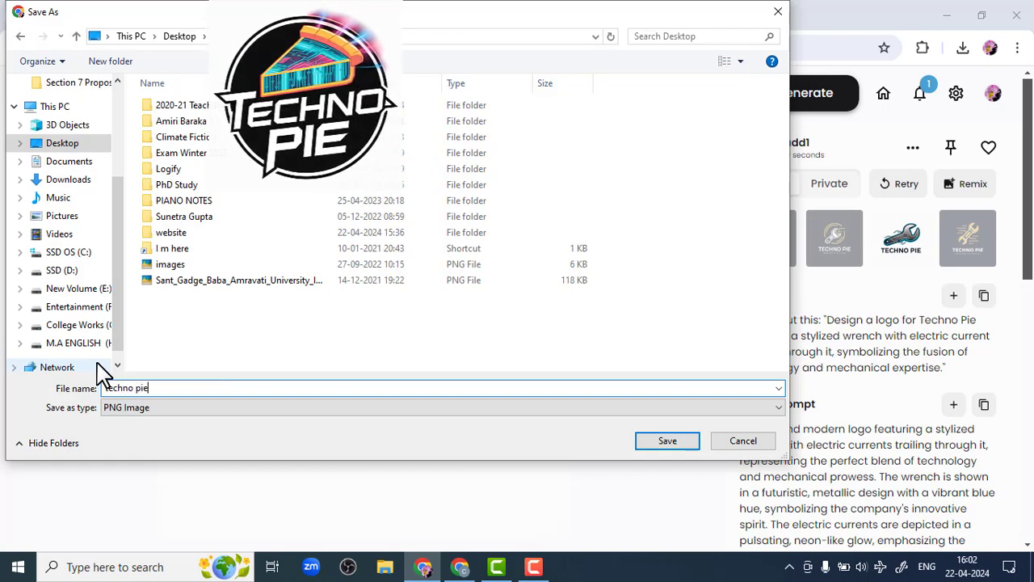
pyautogui.press('Return')
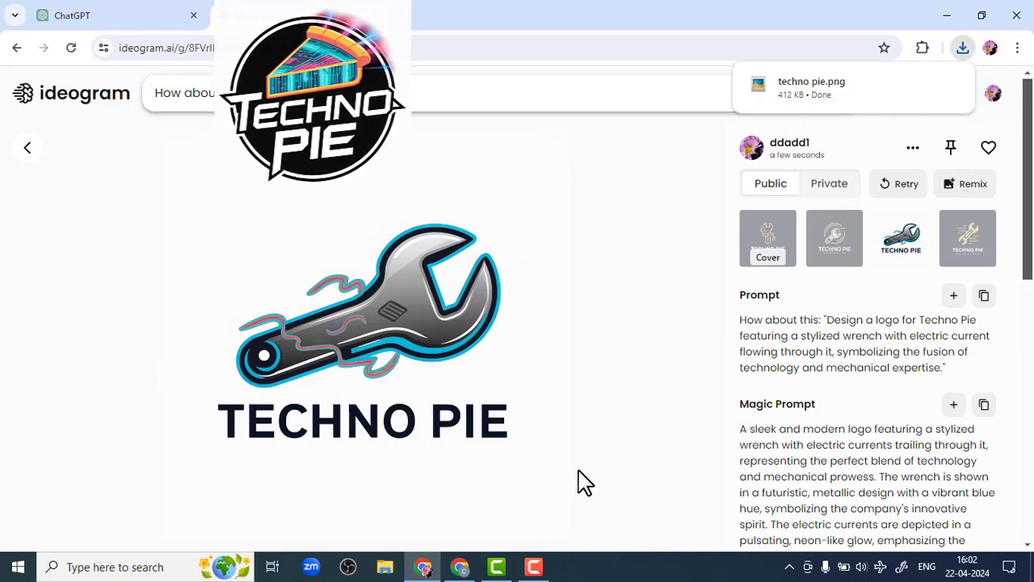
# - Open the downloaded techno pie.png, inspect the logo's details up close, and close the image viewer
pyautogui.click(853, 102)
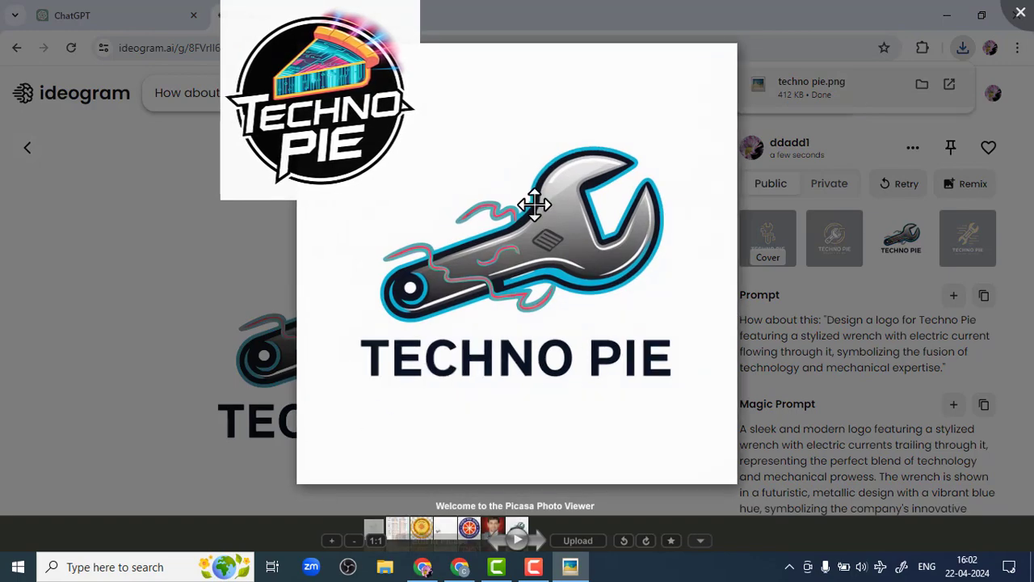
pyautogui.scroll(1, 533, 203)
pyautogui.scroll(4, 533, 203)
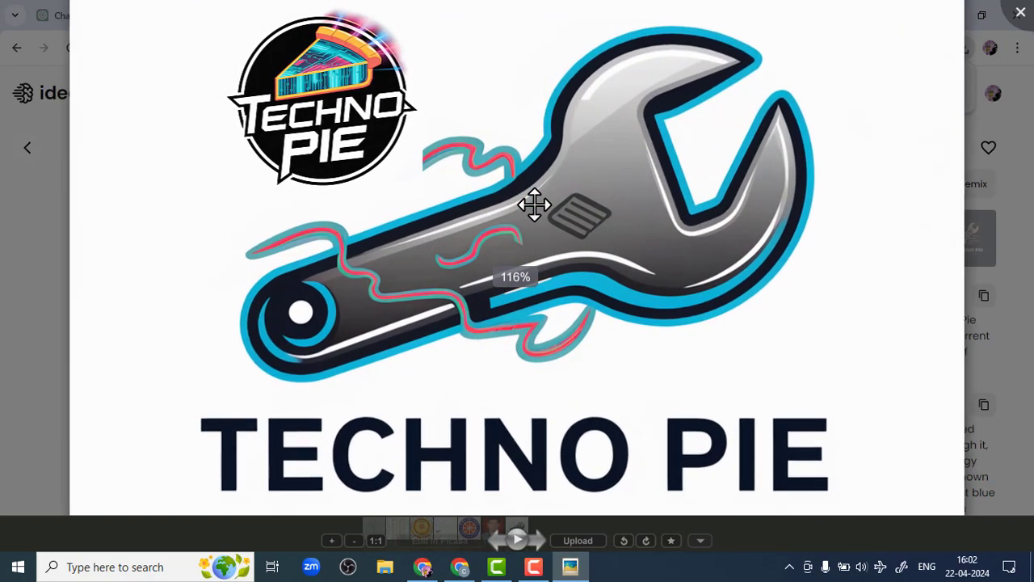
pyautogui.scroll(1, 534, 204)
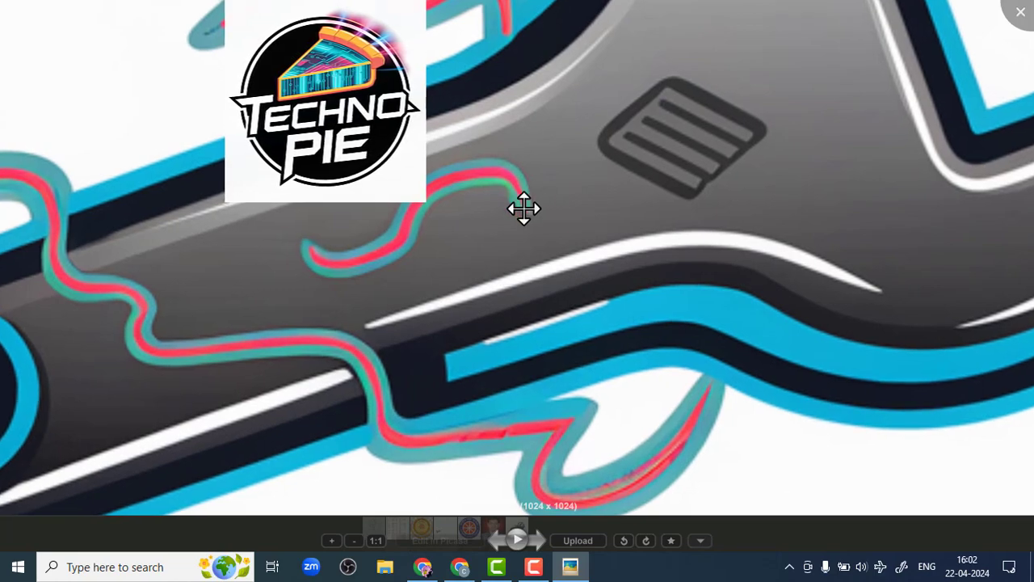
pyautogui.scroll(-5, 523, 209)
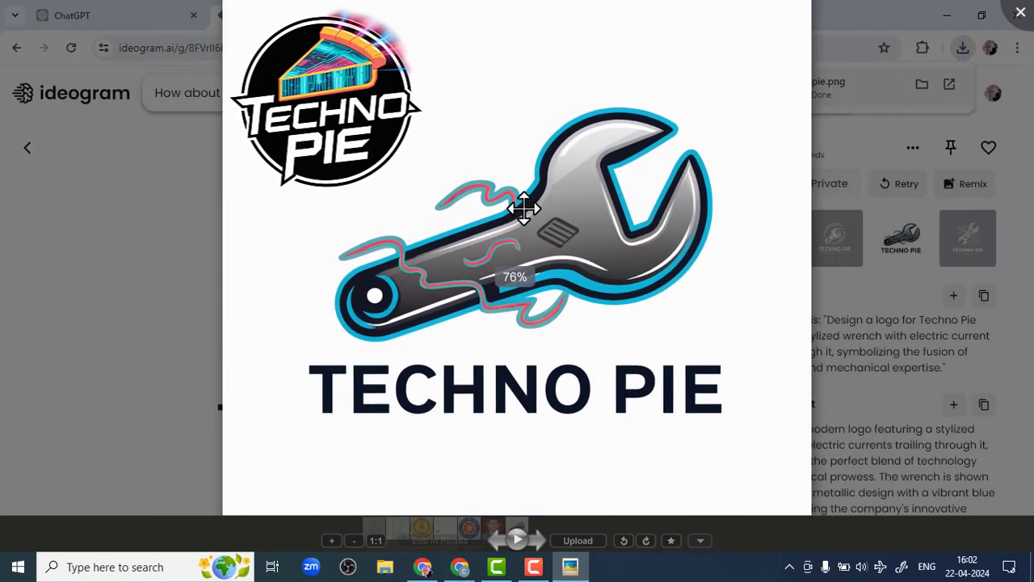
pyautogui.click(1021, 13)
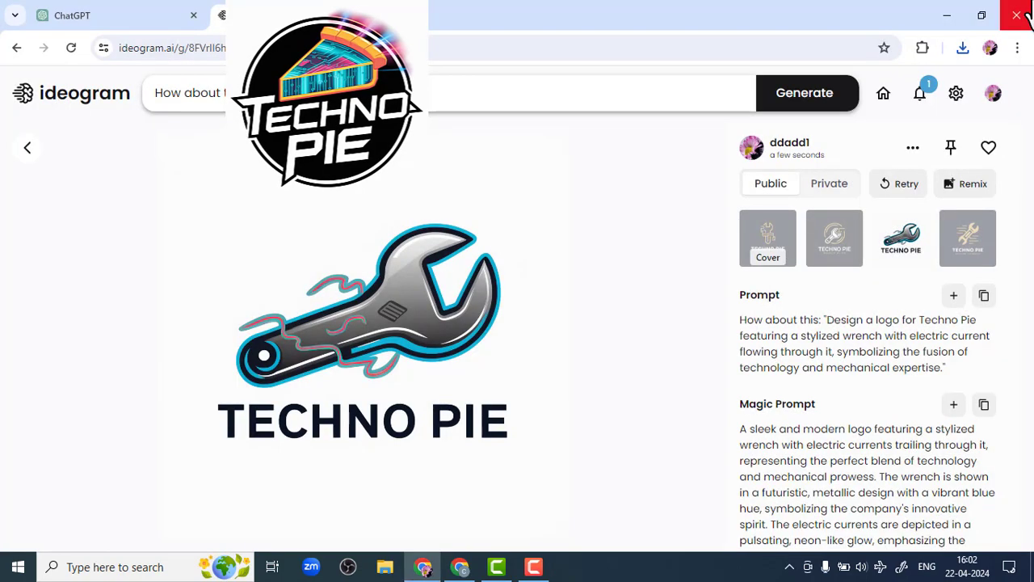
# - Switch to the other Chrome window showing an empty new tab
pyautogui.click(468, 570)
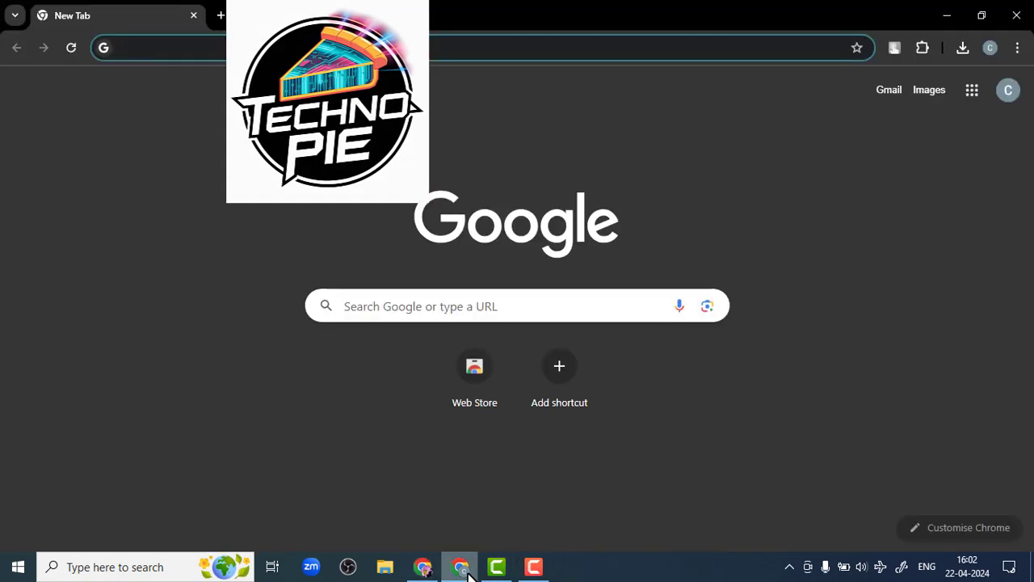